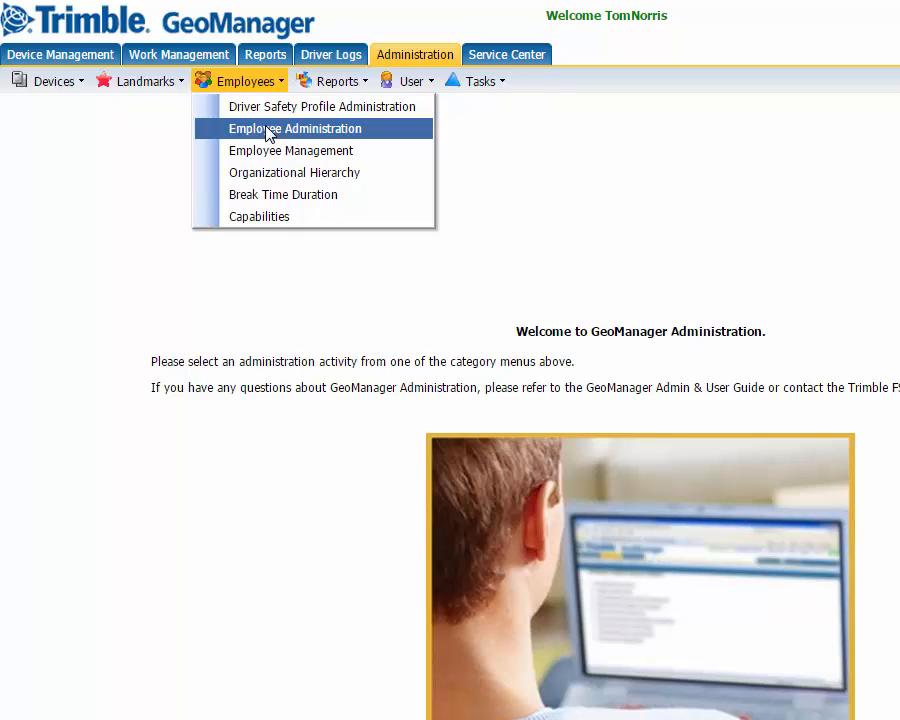
Open the Employee Administration list of employees from Administration > Employees.
click(268, 134)
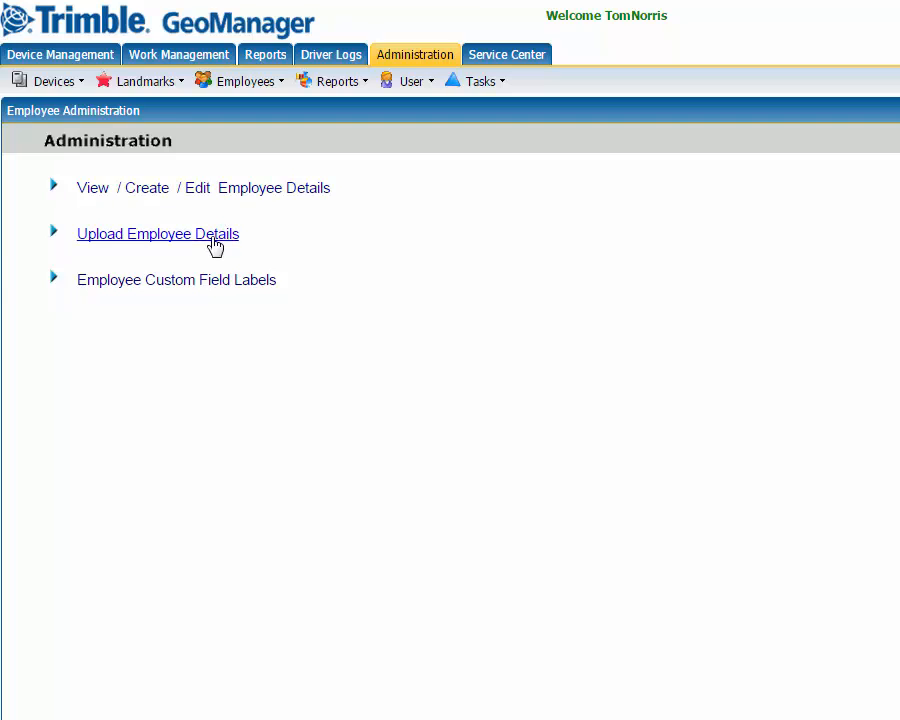
click(276, 192)
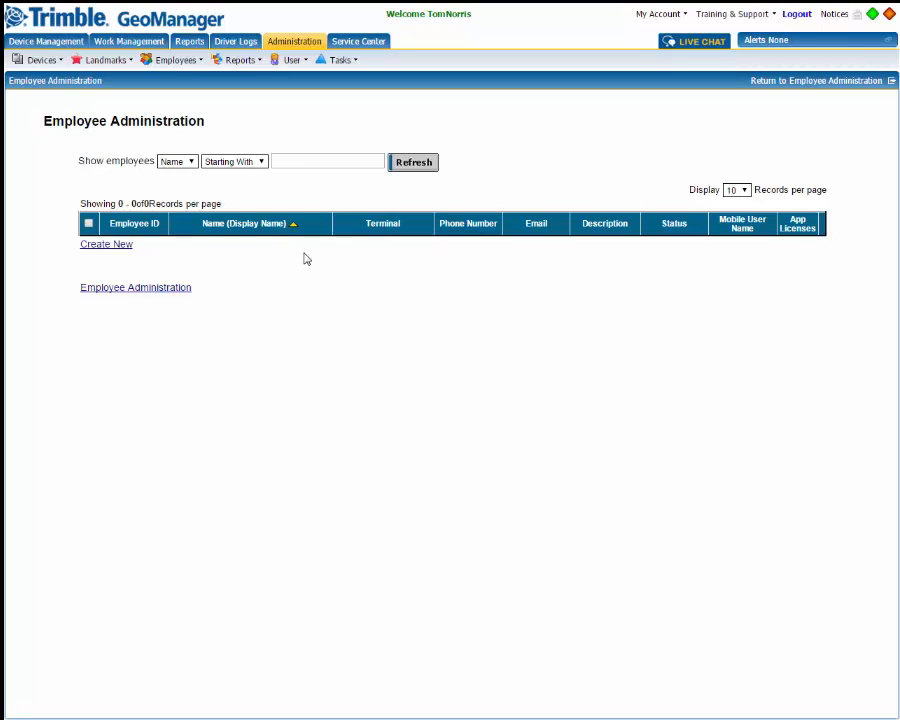
Create a new employee, entering the first name, last name and an employee ID.
click(110, 246)
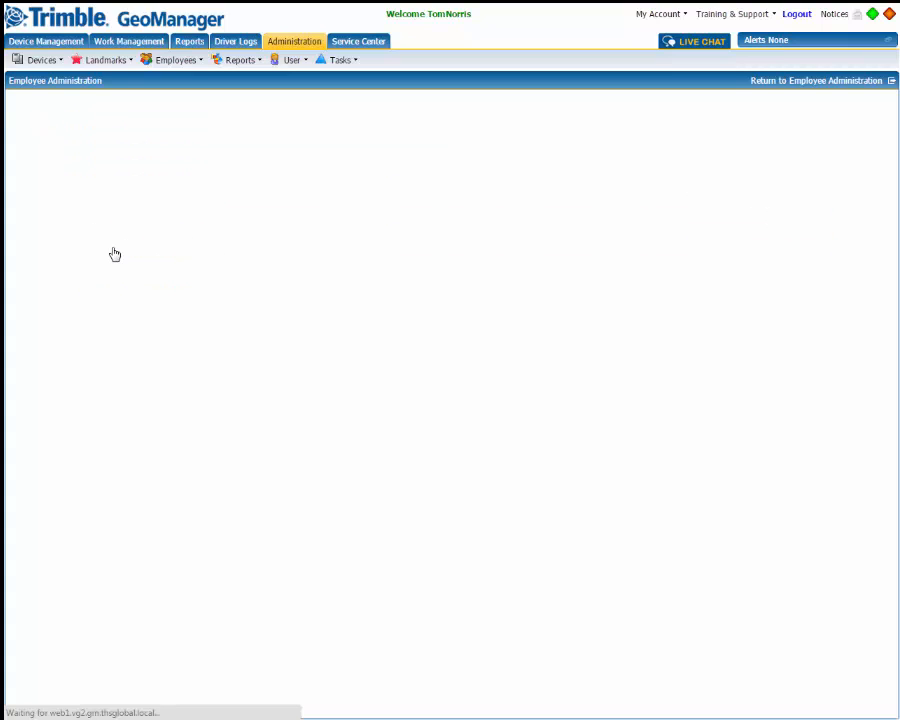
click(144, 181)
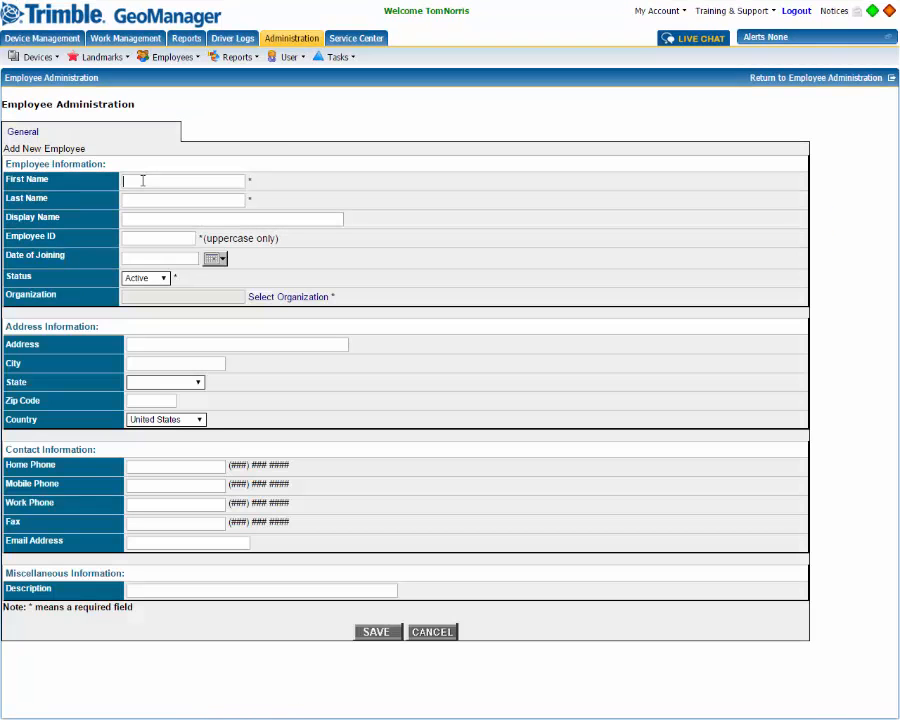
key(Tab)
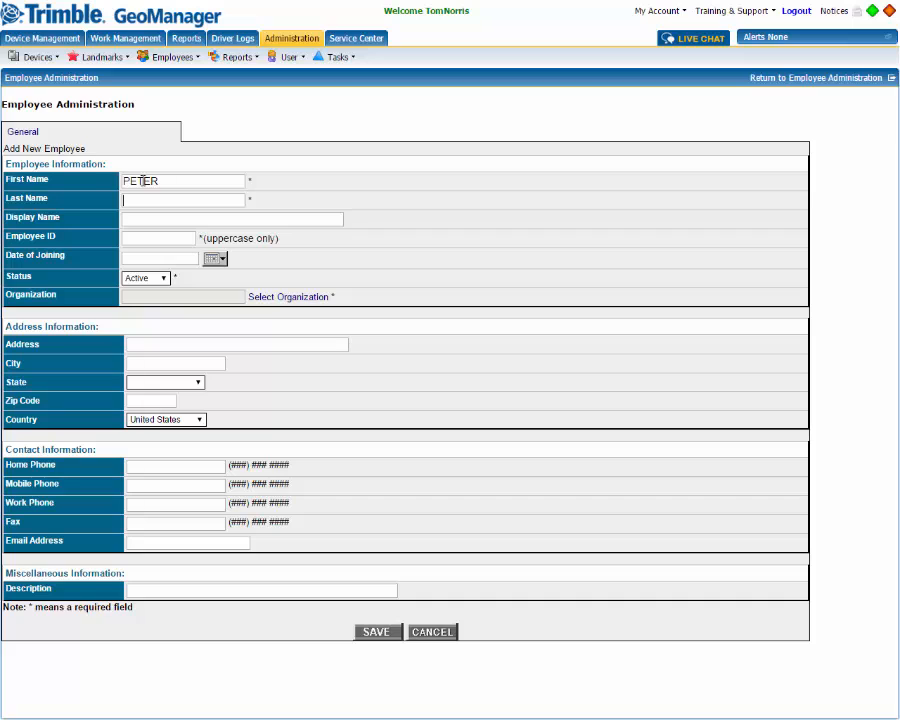
key(Tab)
key(Tab)
text(AAA111)
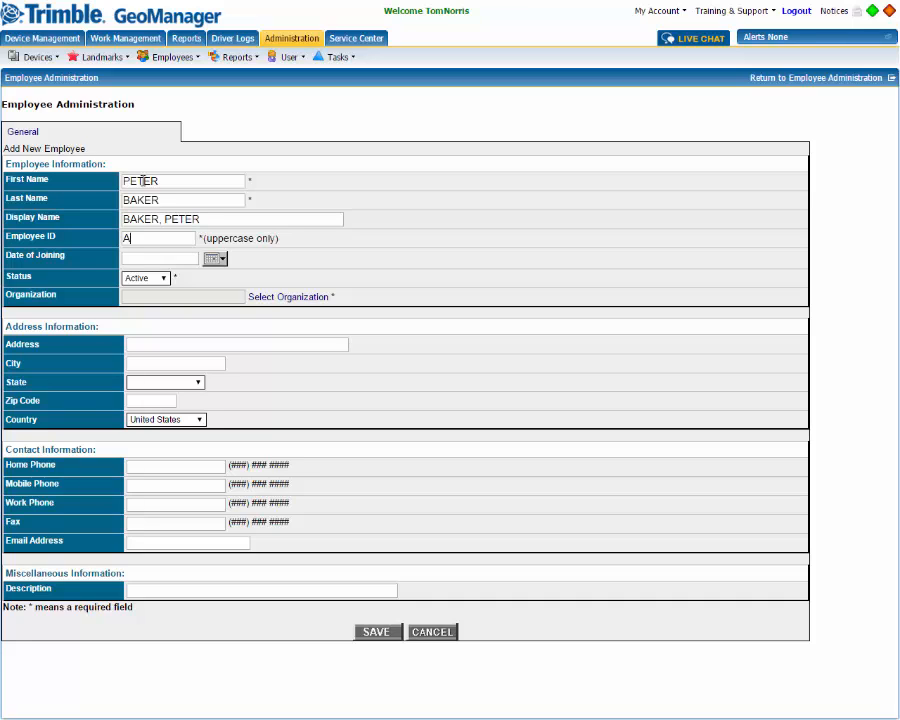
Set joining date 7/20/15, assign the US Field Service organization, and begin the street address.
click(213, 259)
click(155, 359)
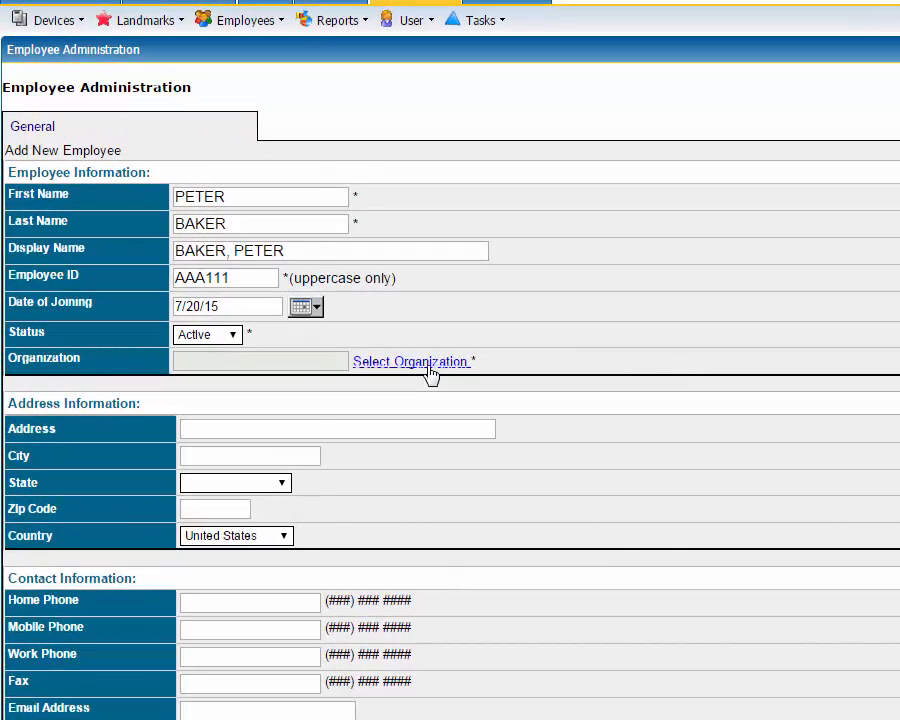
click(430, 362)
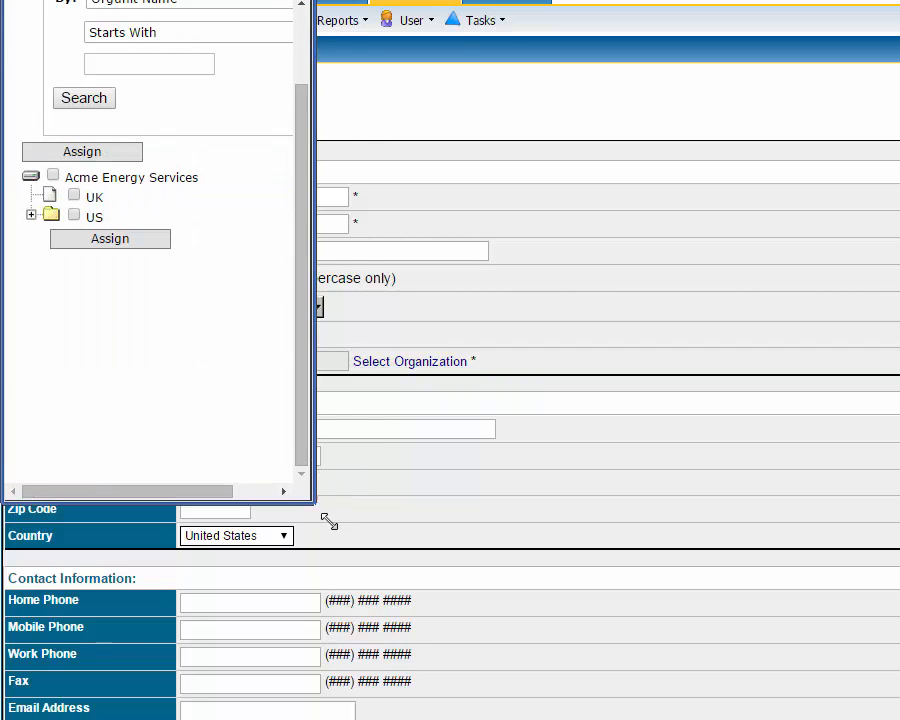
drag(326, 518, 562, 574)
click(31, 297)
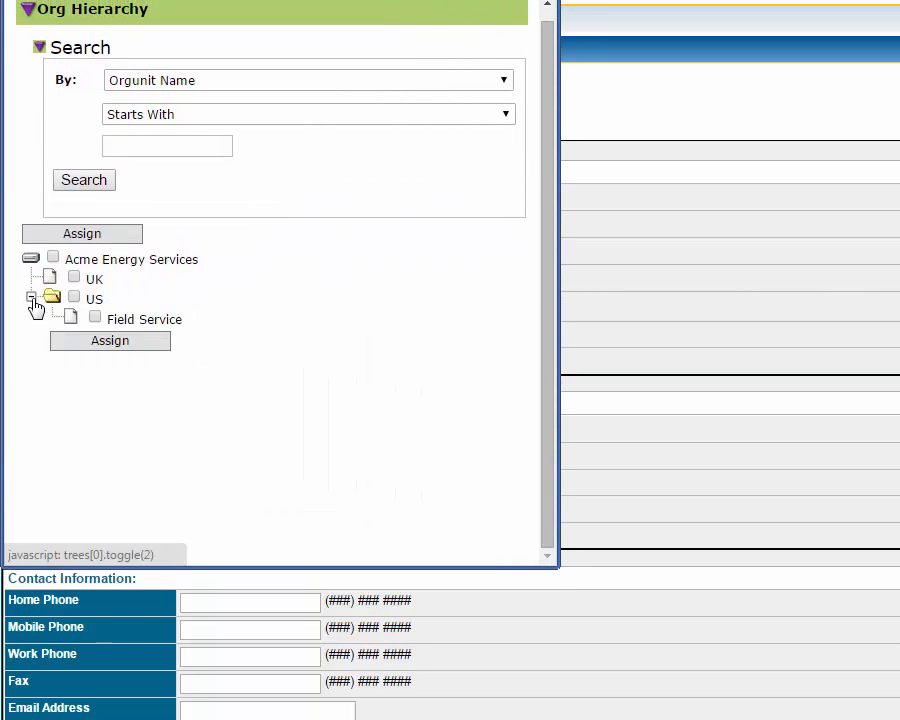
click(95, 318)
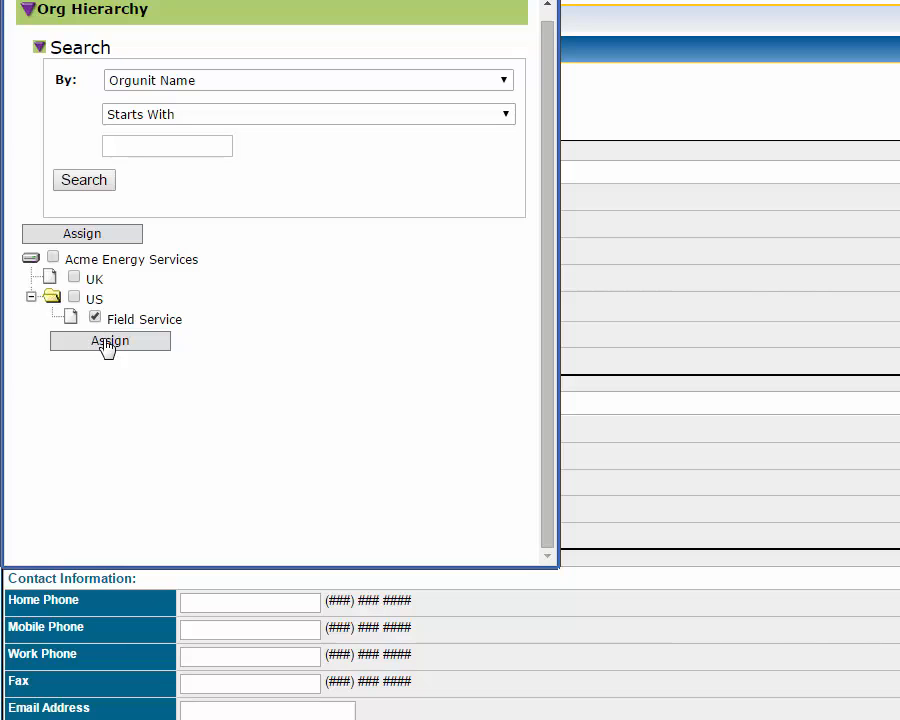
click(108, 341)
click(146, 342)
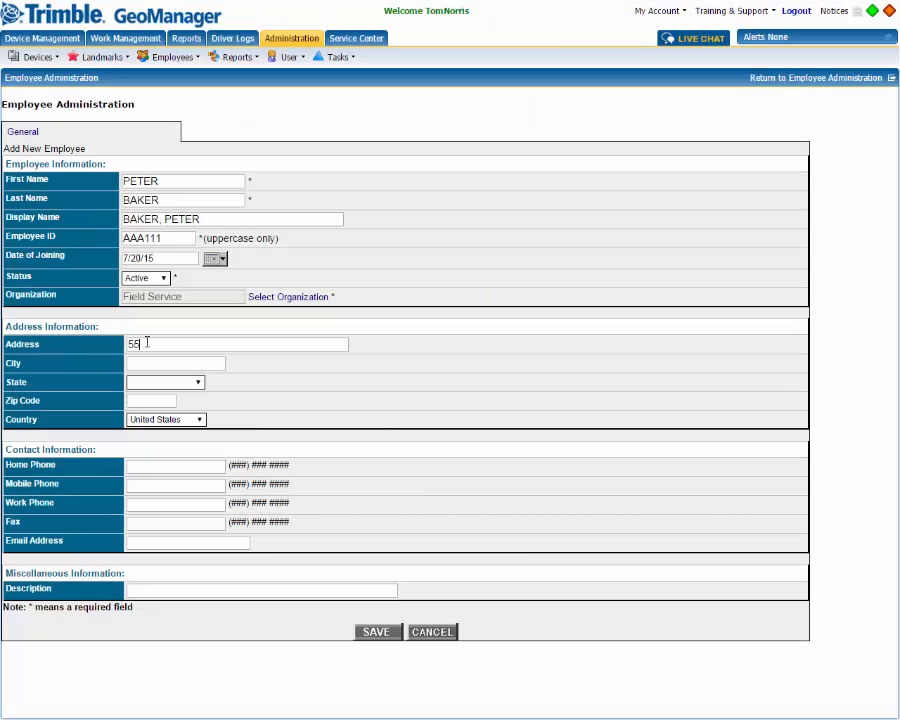
Fill in the employee's city, state and zip code.
click(184, 363)
text(Philadelphia)
click(165, 382)
scroll(202, 516, down, 9)
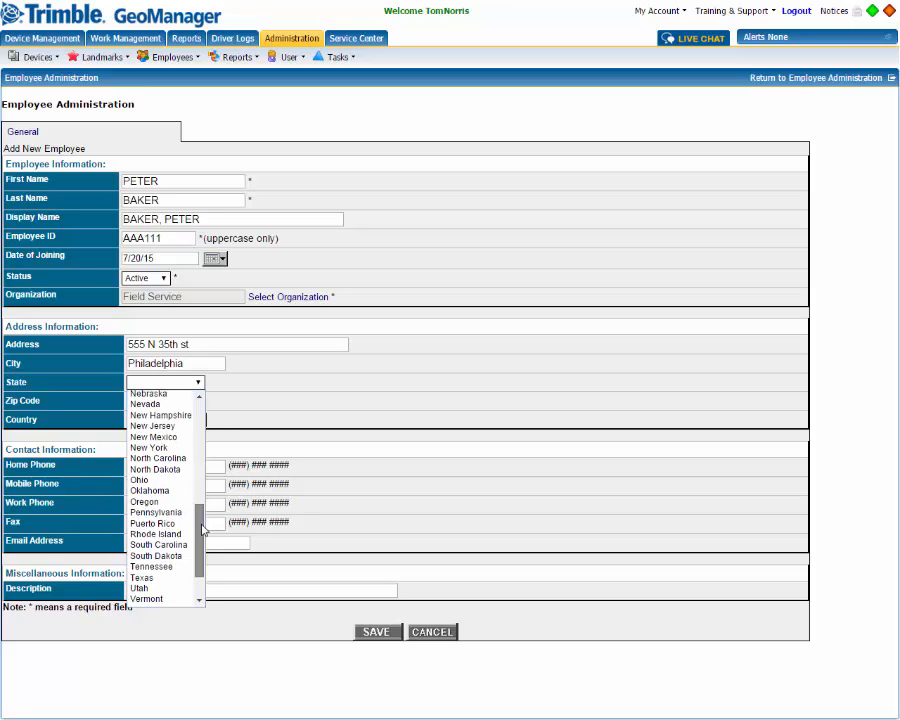
click(165, 511)
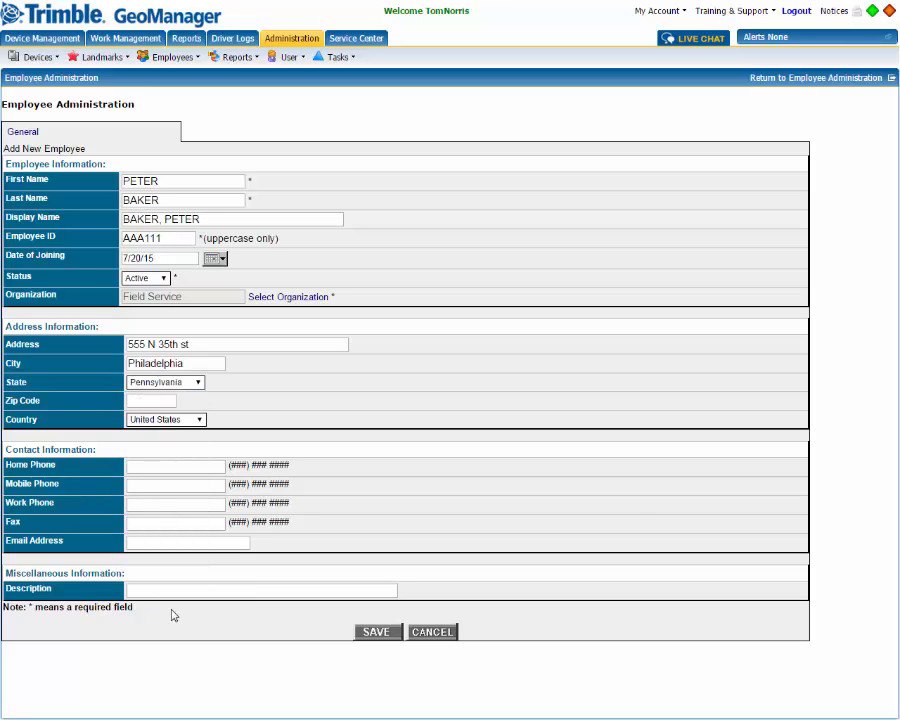
click(166, 404)
text(19919)
Enter the employee's e-mail address and the description Driver.
click(141, 545)
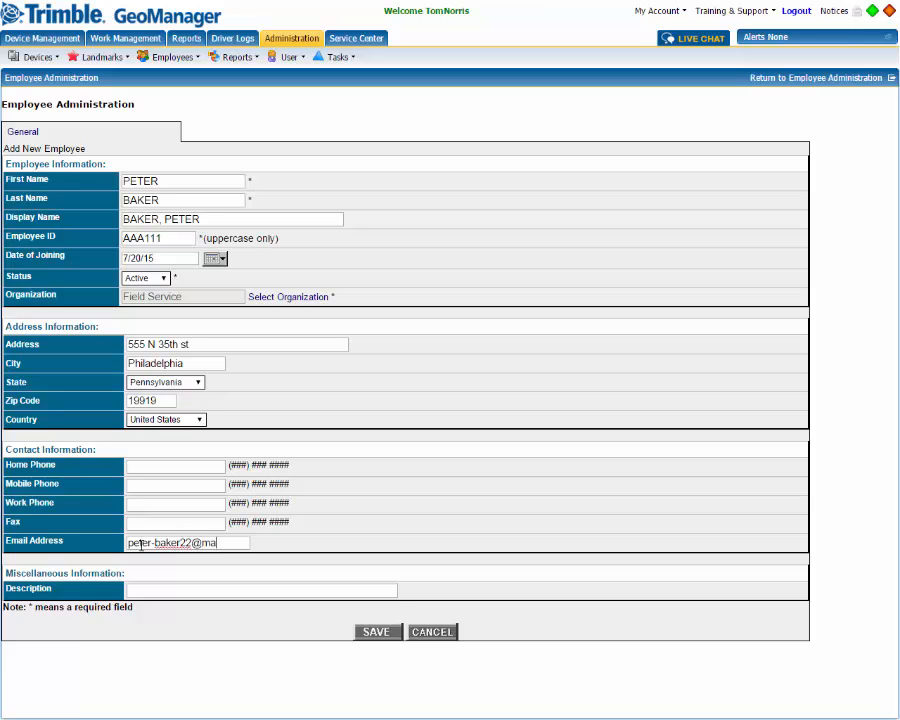
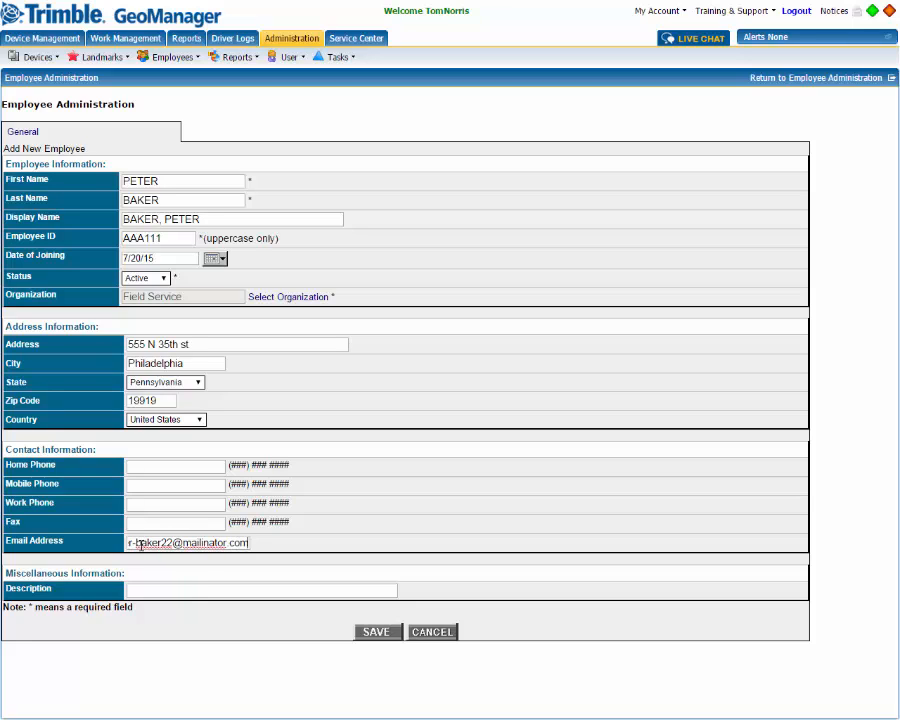
click(192, 591)
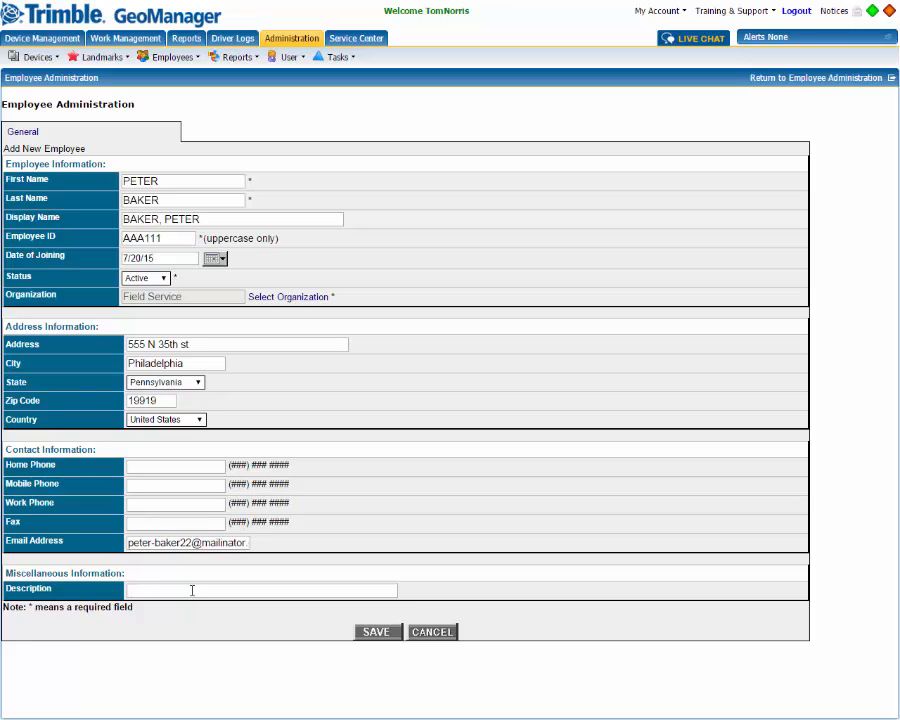
text(Driver)
Save the new employee and enable its Technician App license, acknowledging both prompts.
click(376, 634)
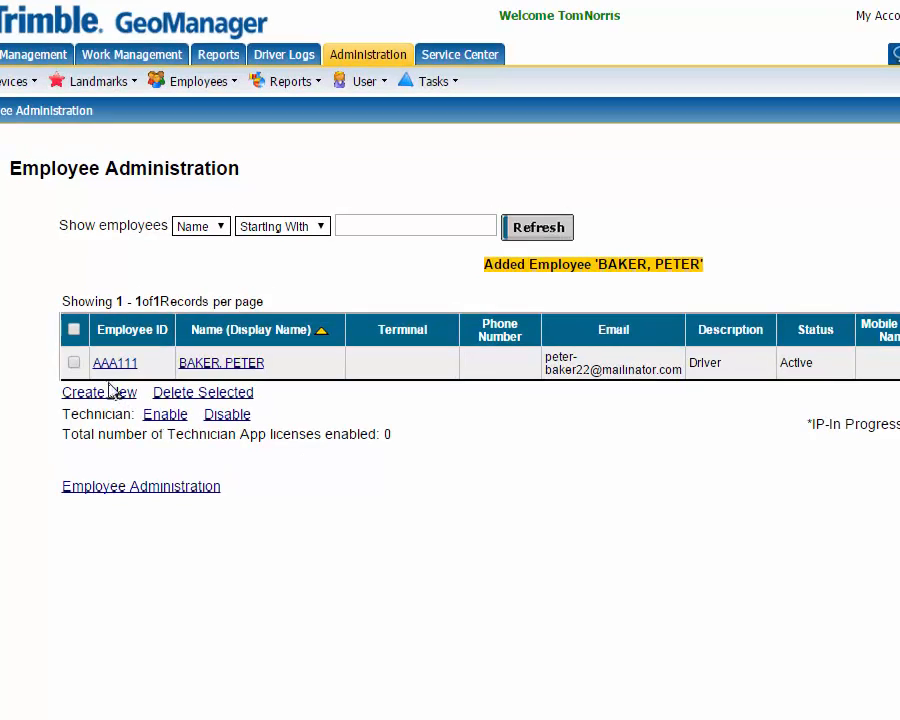
click(74, 355)
click(166, 416)
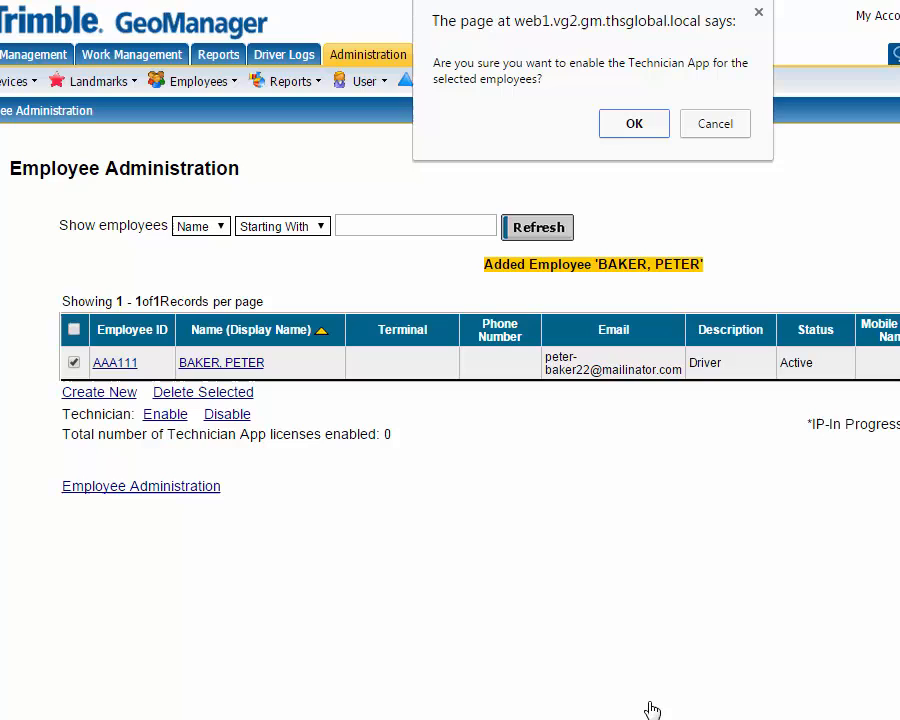
click(634, 125)
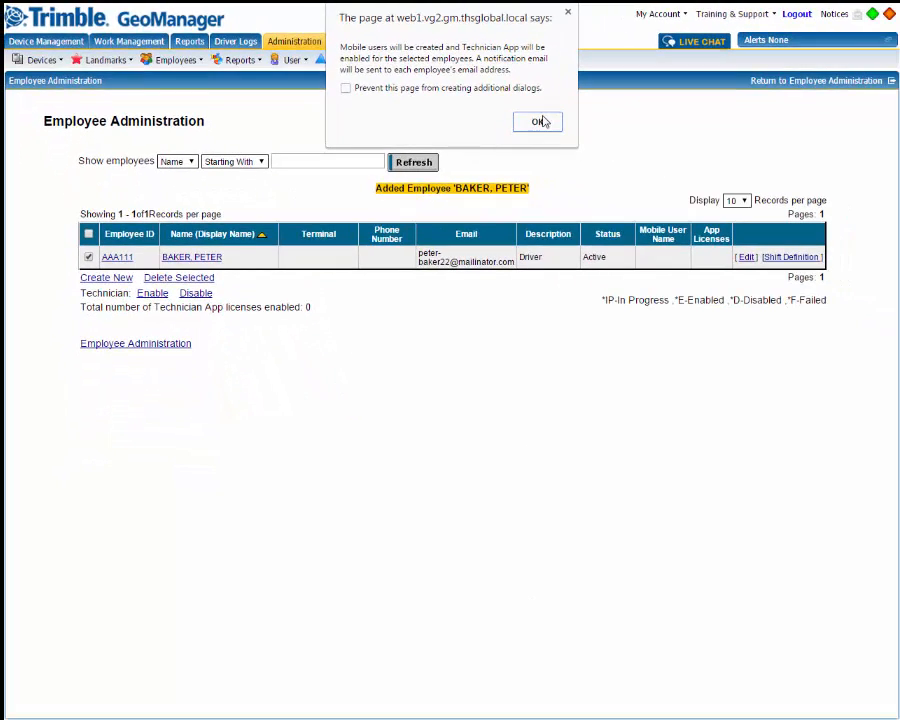
click(538, 122)
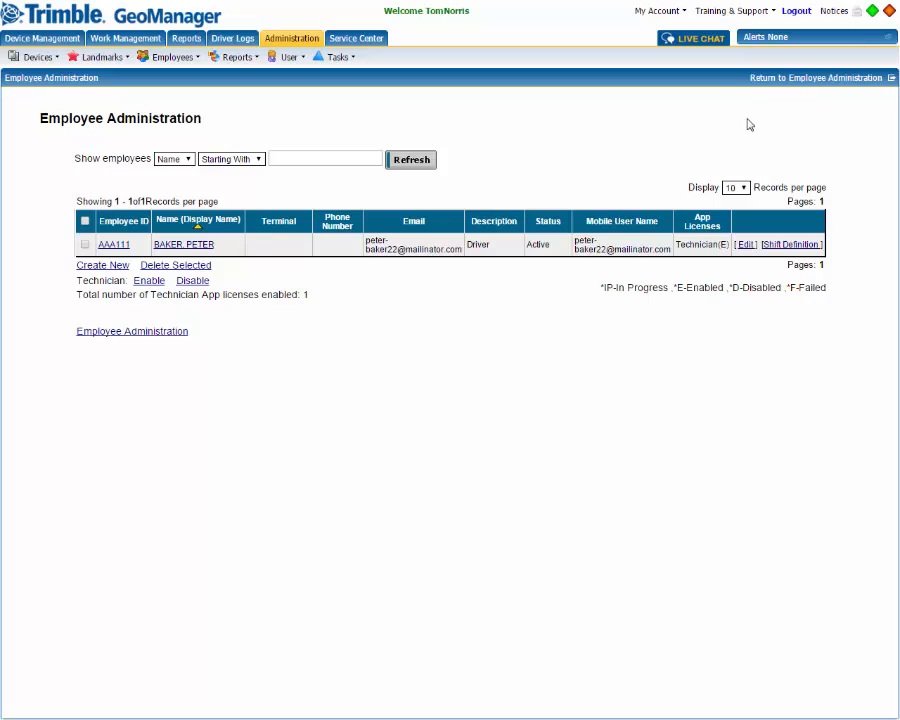
Go to Upload Employee Details and download the define_employee.csv definition template.
click(807, 84)
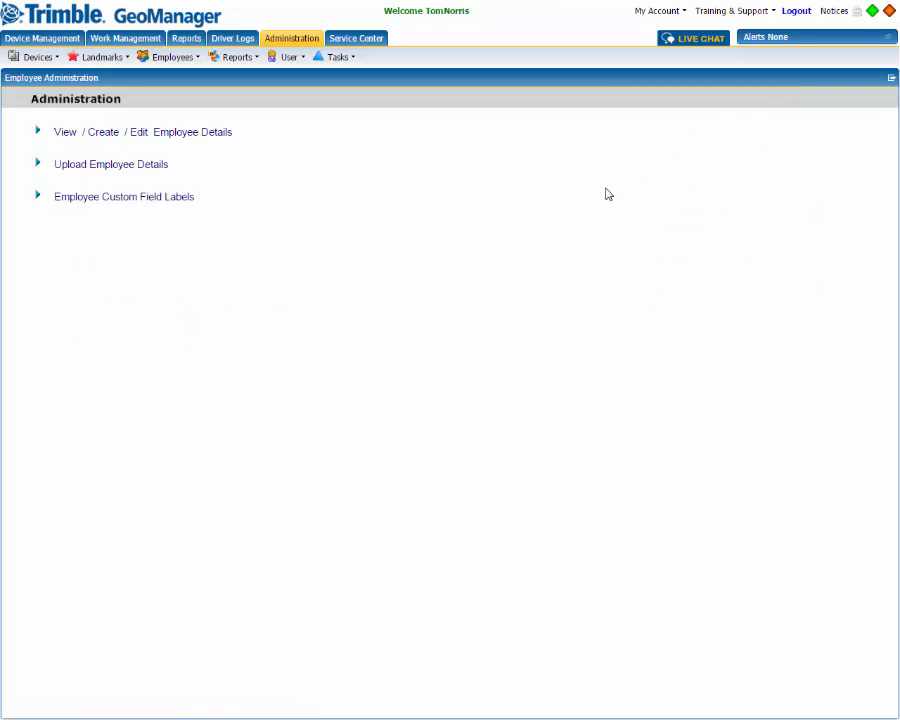
click(101, 166)
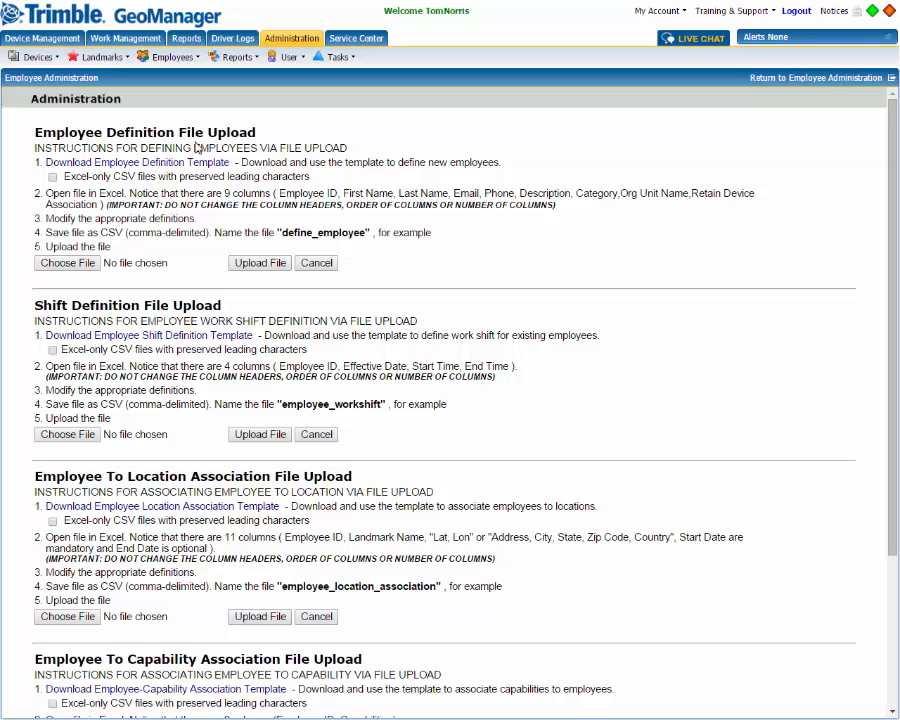
double_click(167, 163)
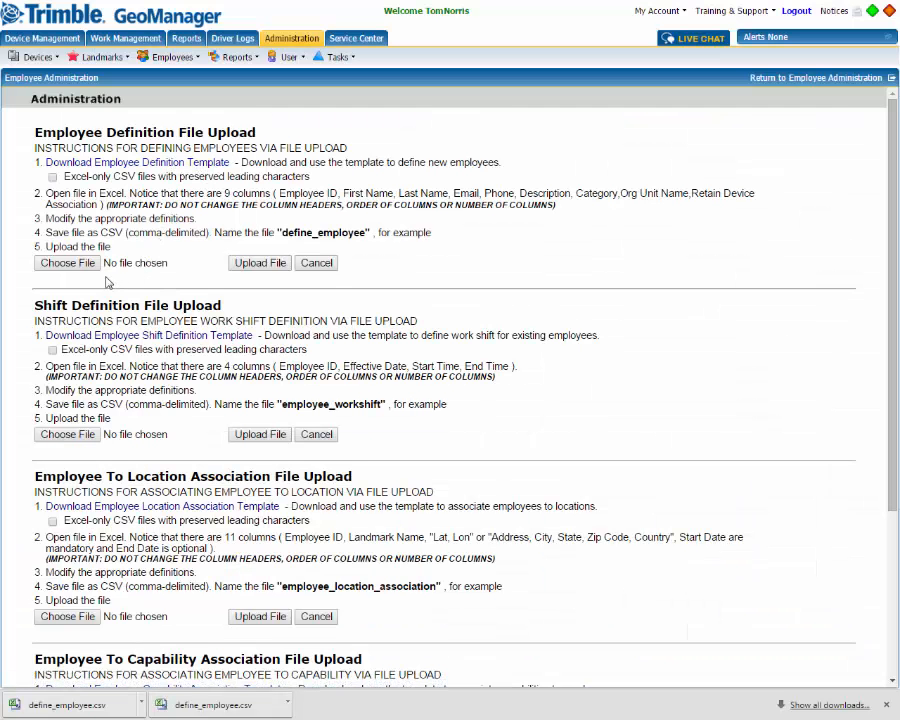
Upload define_employee.csv to create the employees, then return to Employee Administration.
click(67, 262)
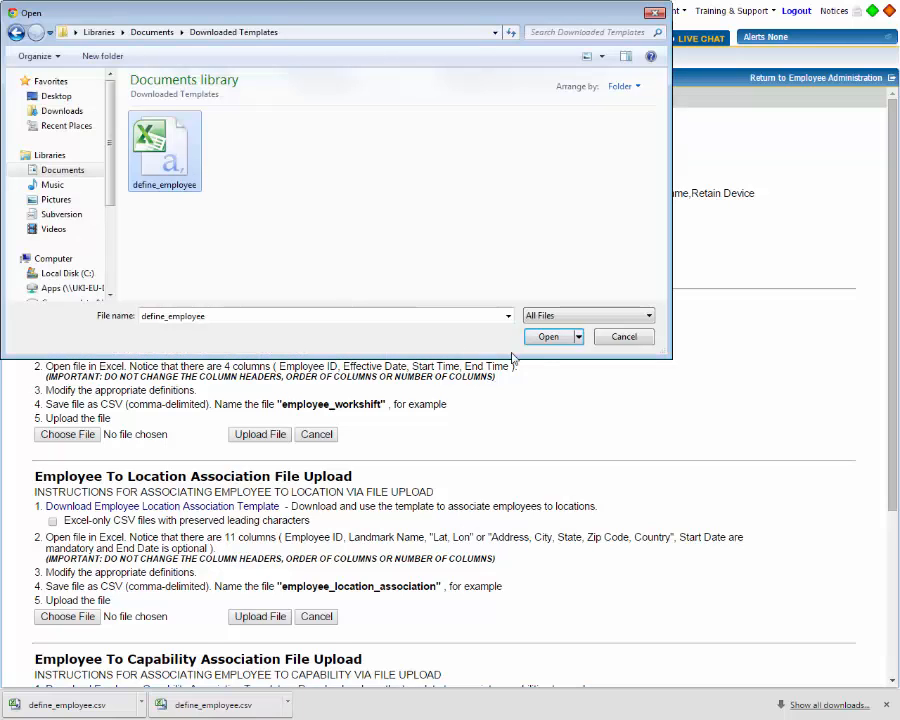
click(547, 337)
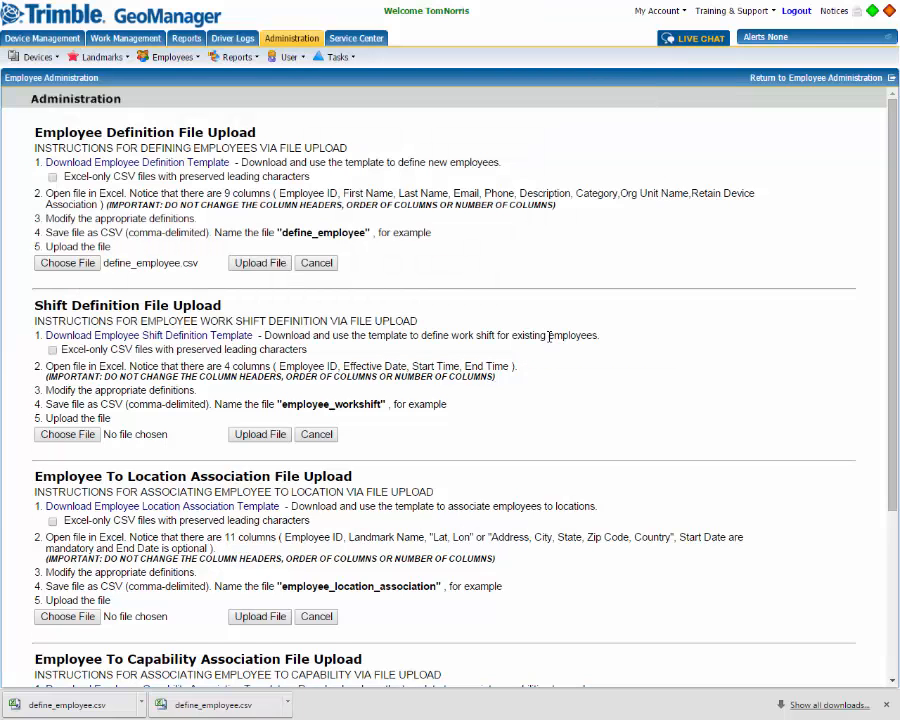
click(262, 263)
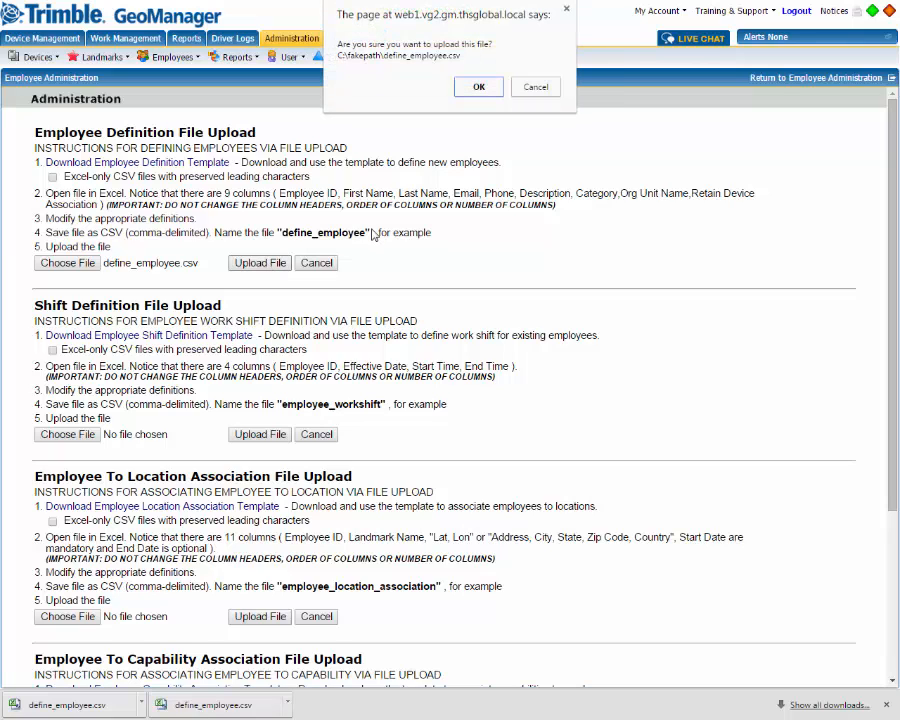
click(476, 87)
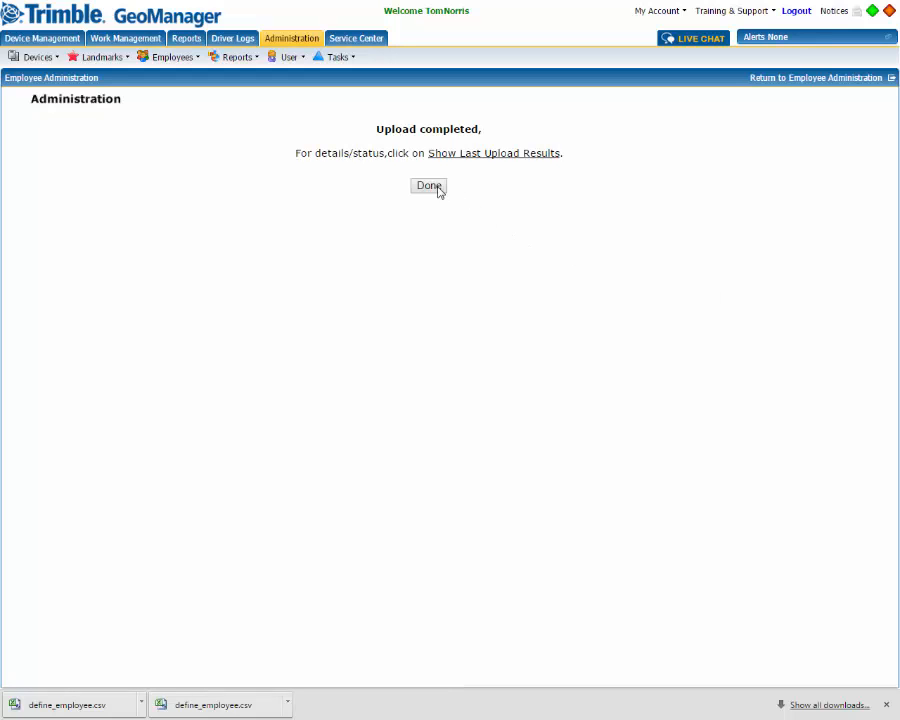
click(429, 187)
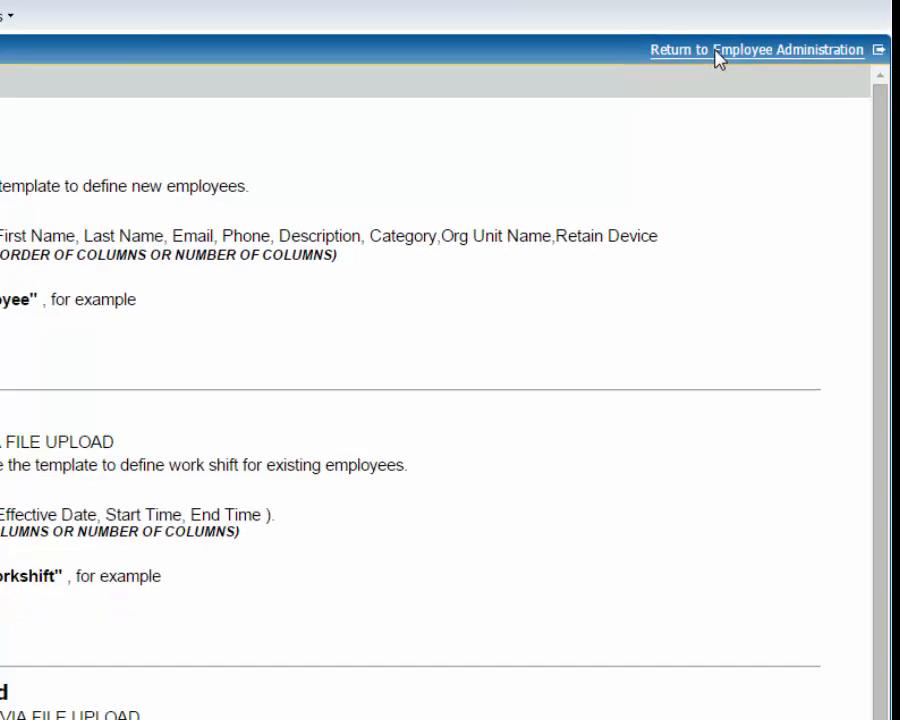
click(716, 51)
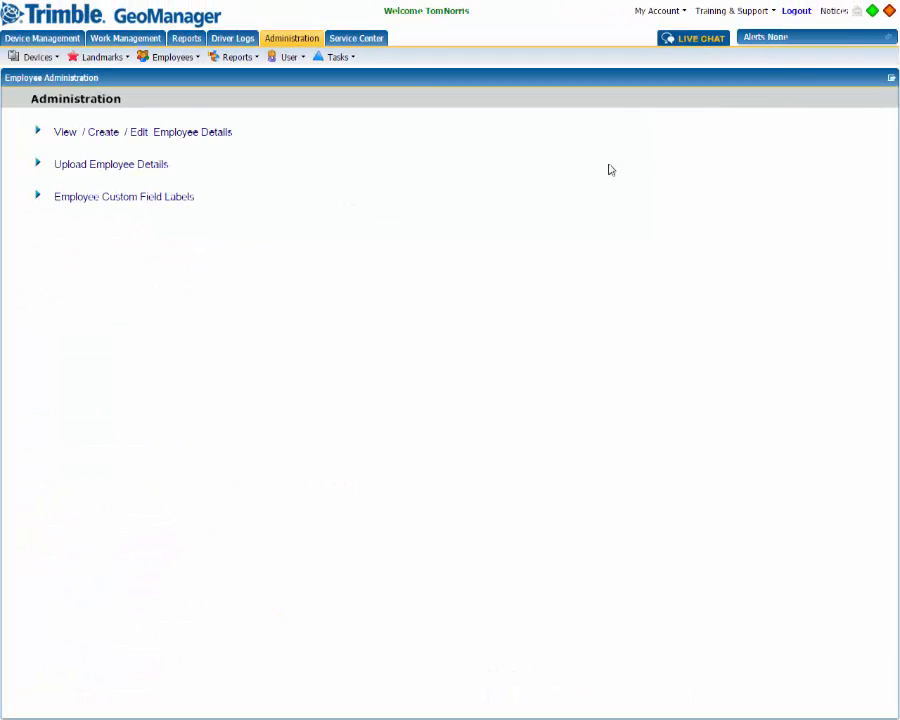
Enable Technician App licenses for all employees except the one already licensed.
click(167, 134)
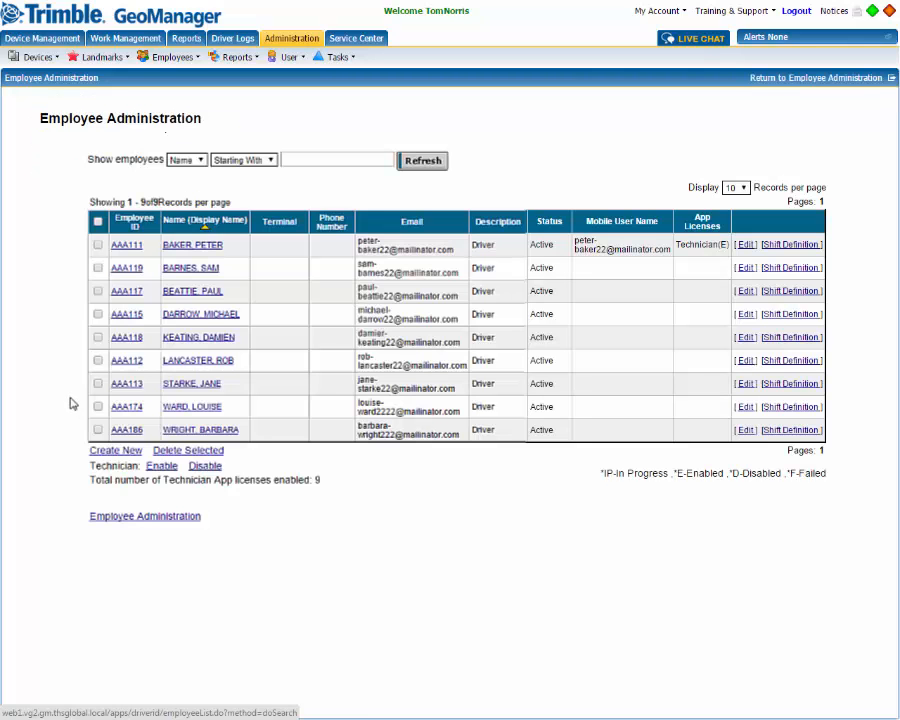
click(98, 223)
click(97, 245)
click(160, 466)
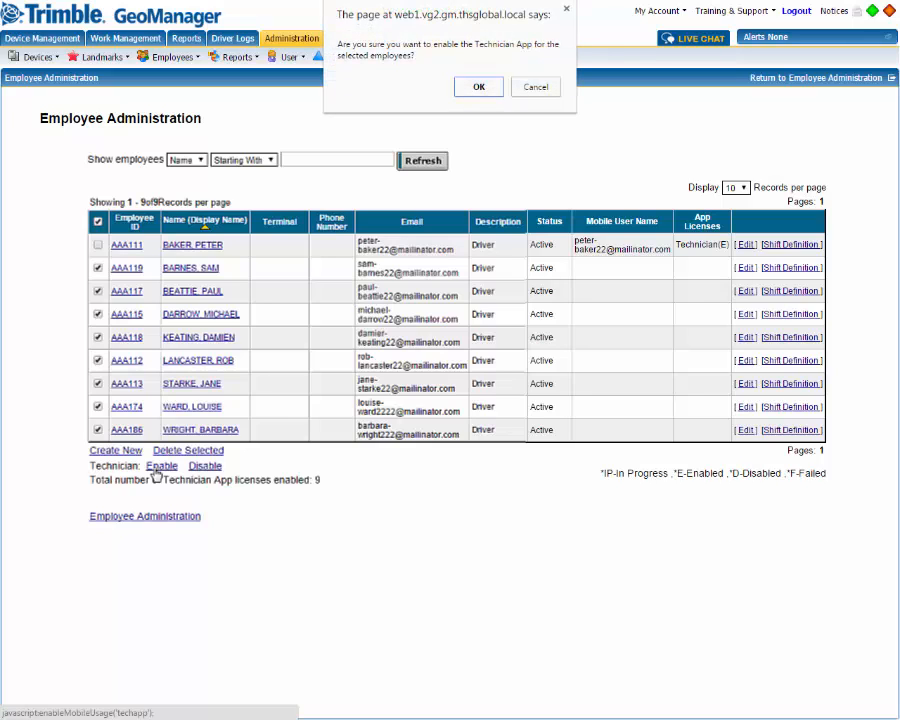
click(484, 89)
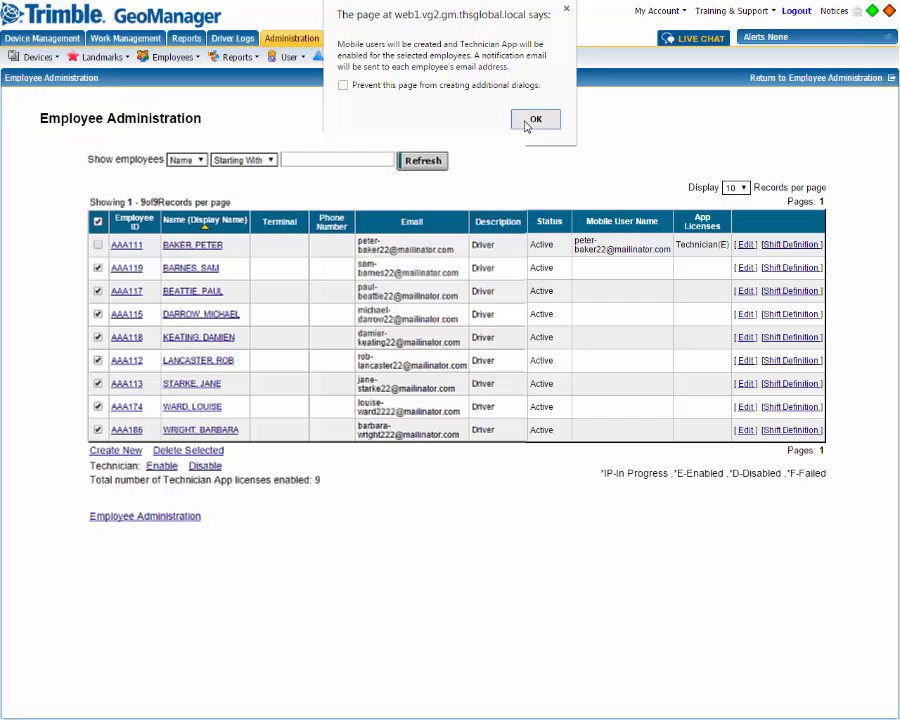
click(533, 120)
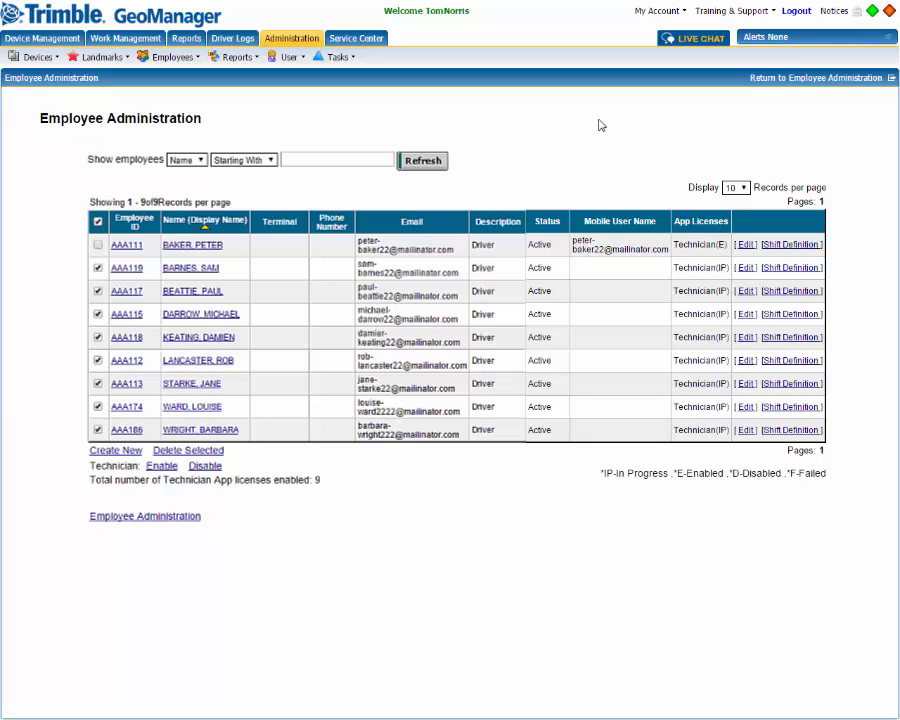
Reload the employee list to confirm all nine have Technician App enabled.
click(826, 80)
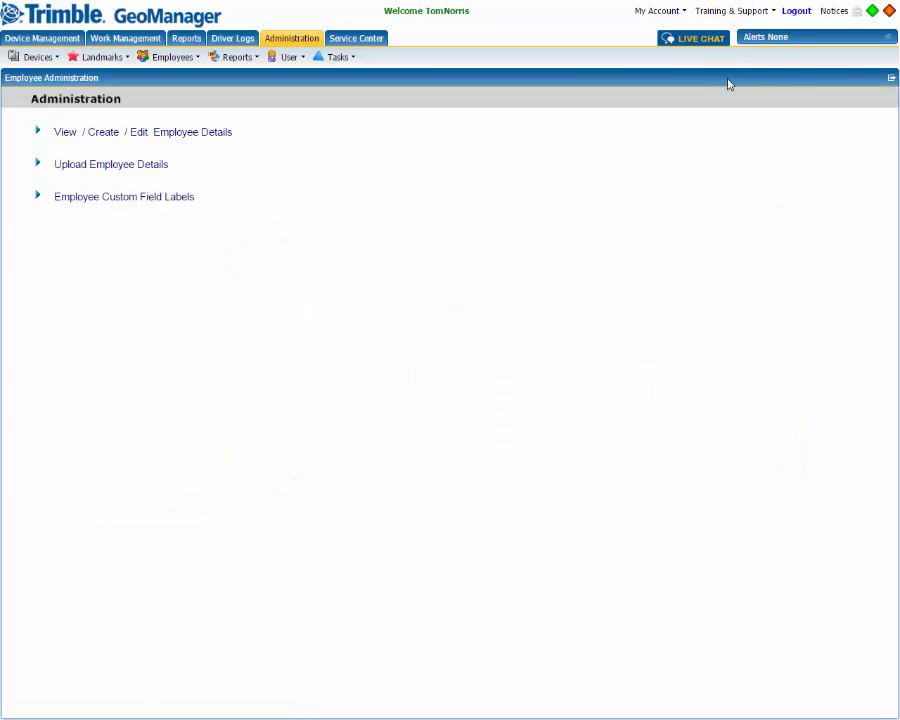
click(164, 133)
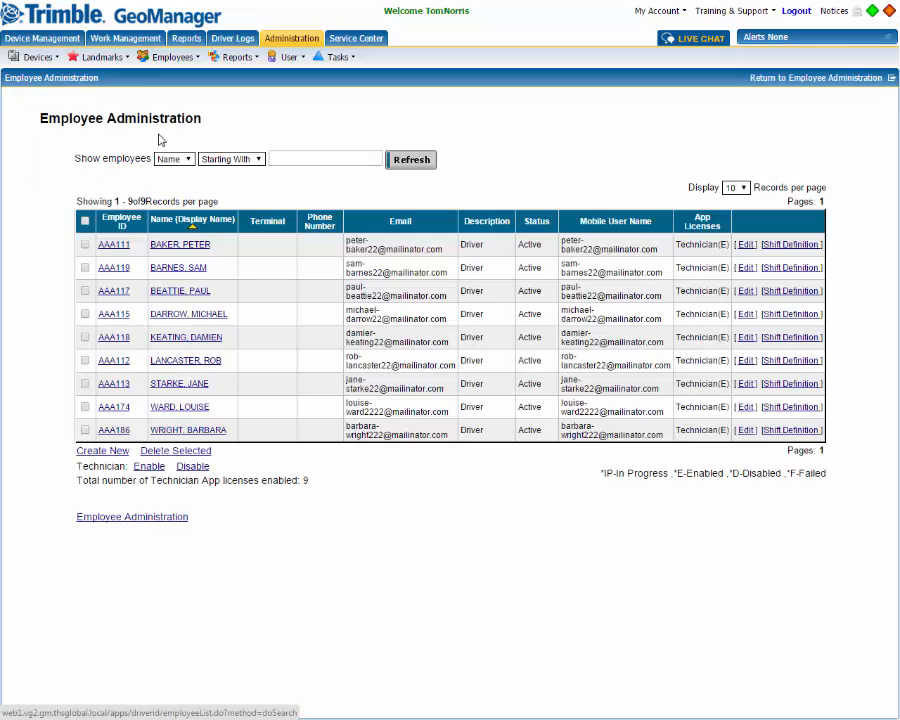